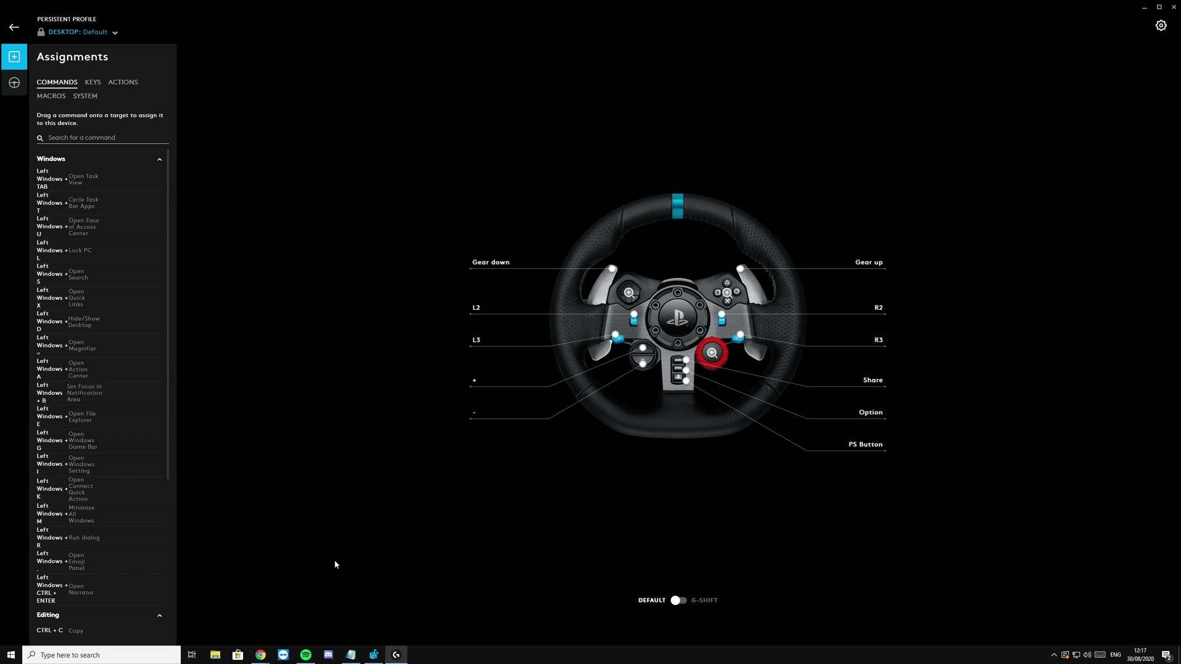
View the Logitech G HUB download page in Chrome, then return to the G29 wheel assignments in G HUB
mouse_move(261, 655)
left_click(308, 623)
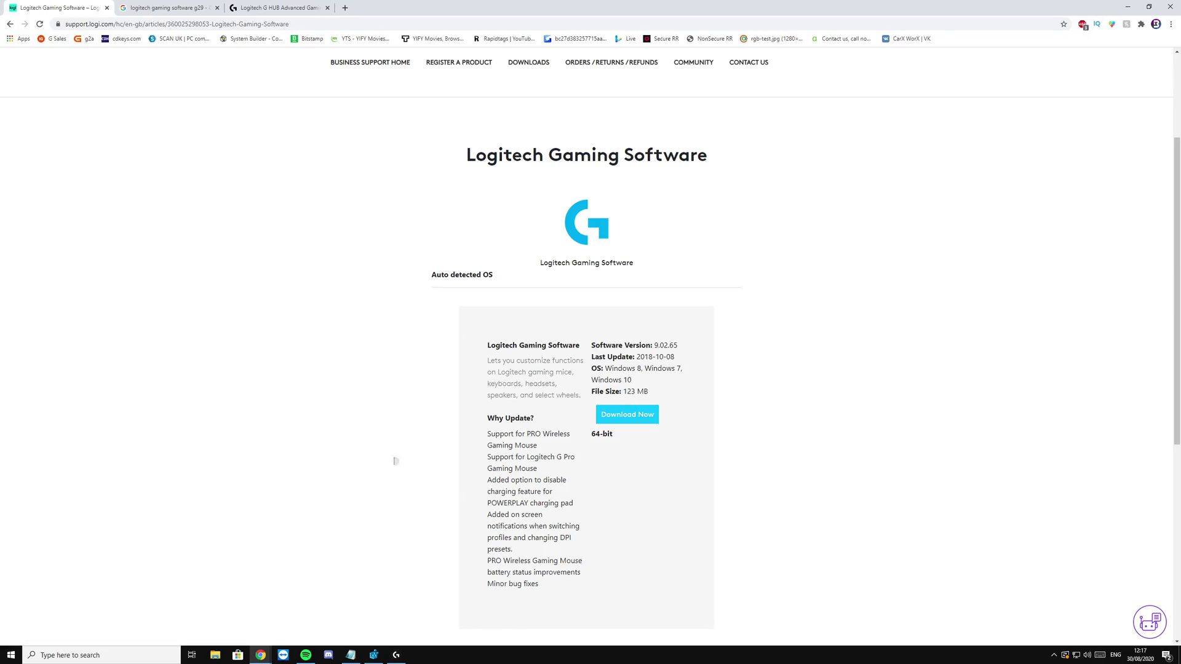
left_click(265, 9)
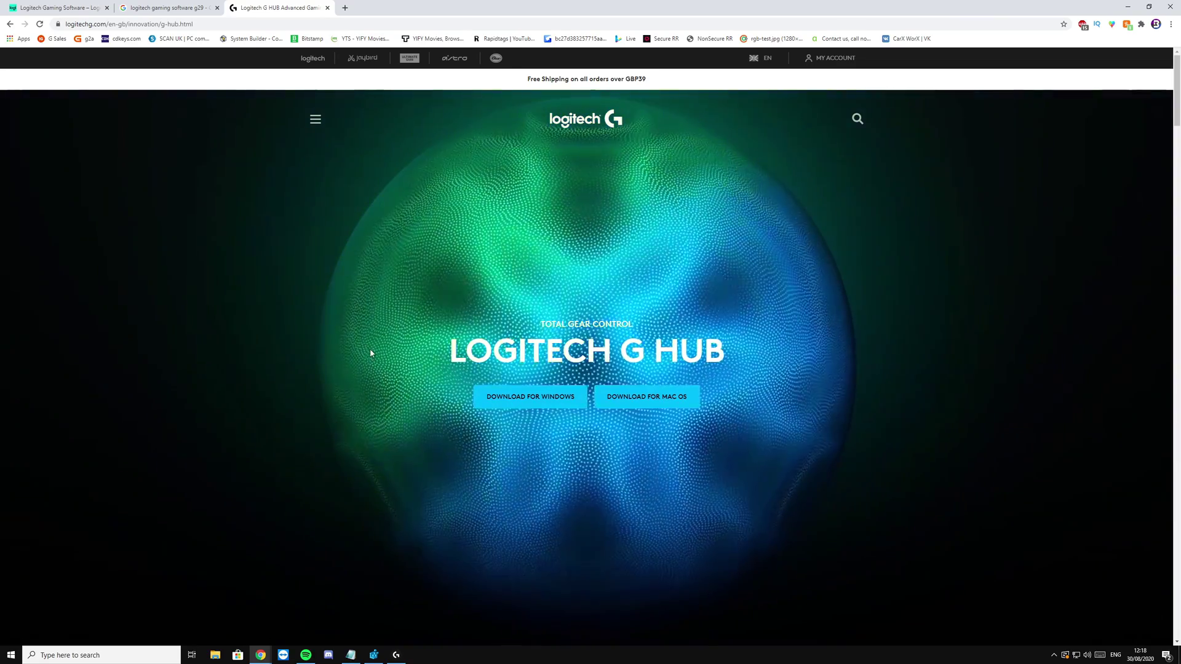
left_click(396, 654)
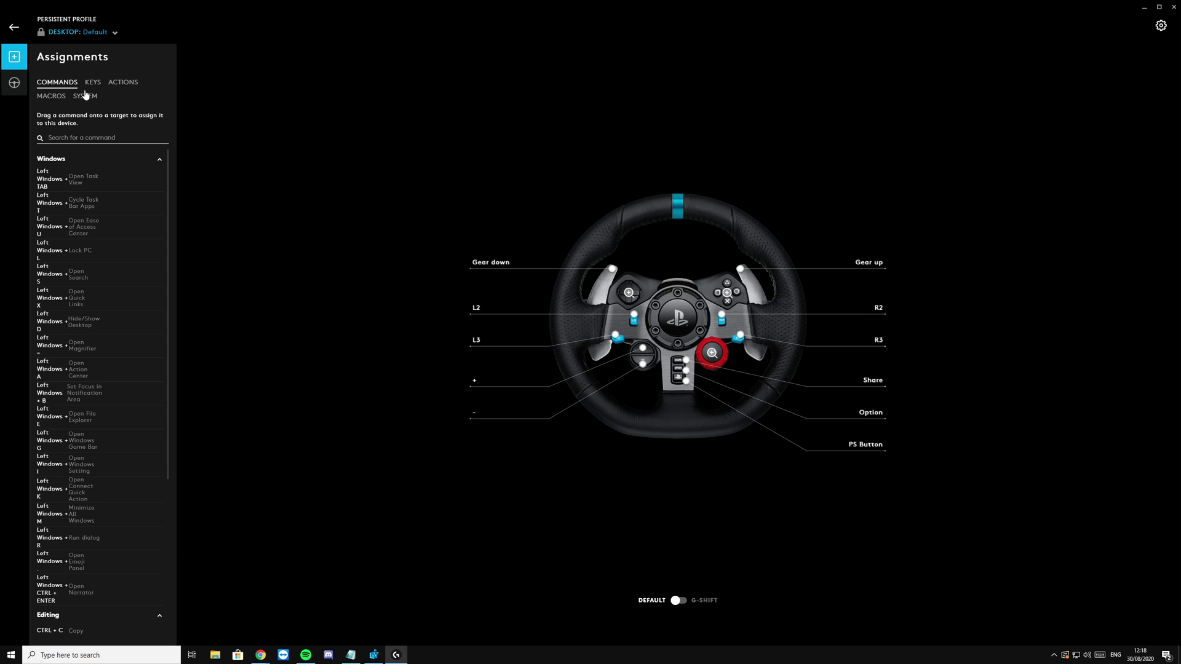
Return G HUB to its device home screen and launch Registry Editor by searching Windows for regedit
left_click(14, 27)
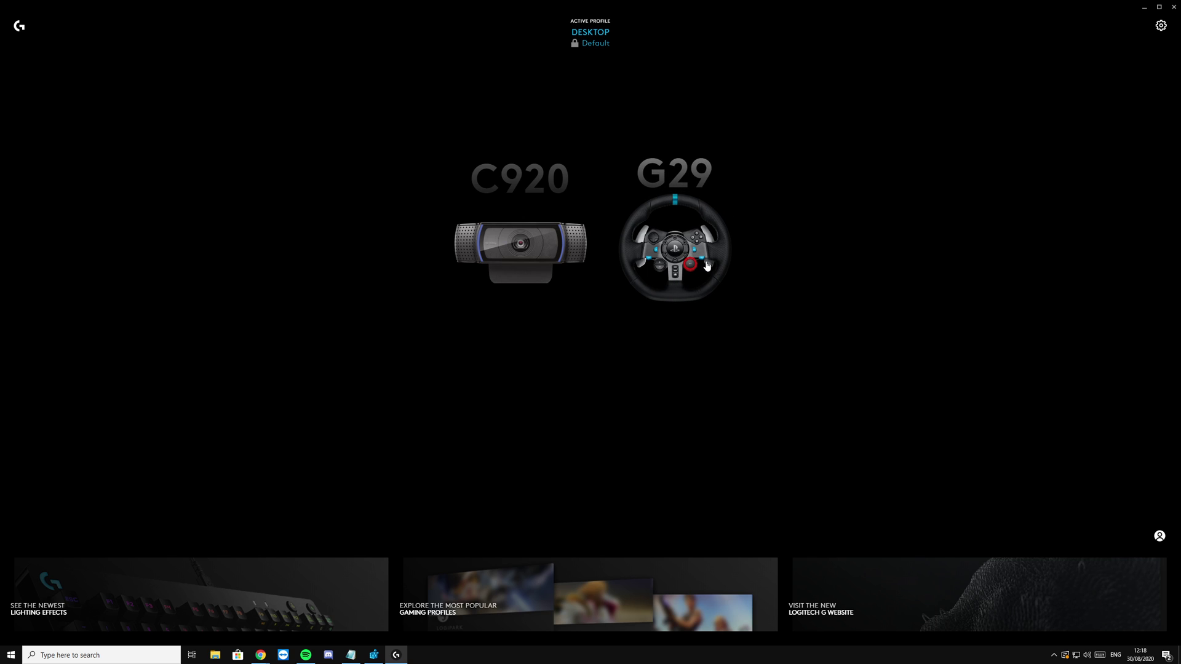
left_click(131, 657)
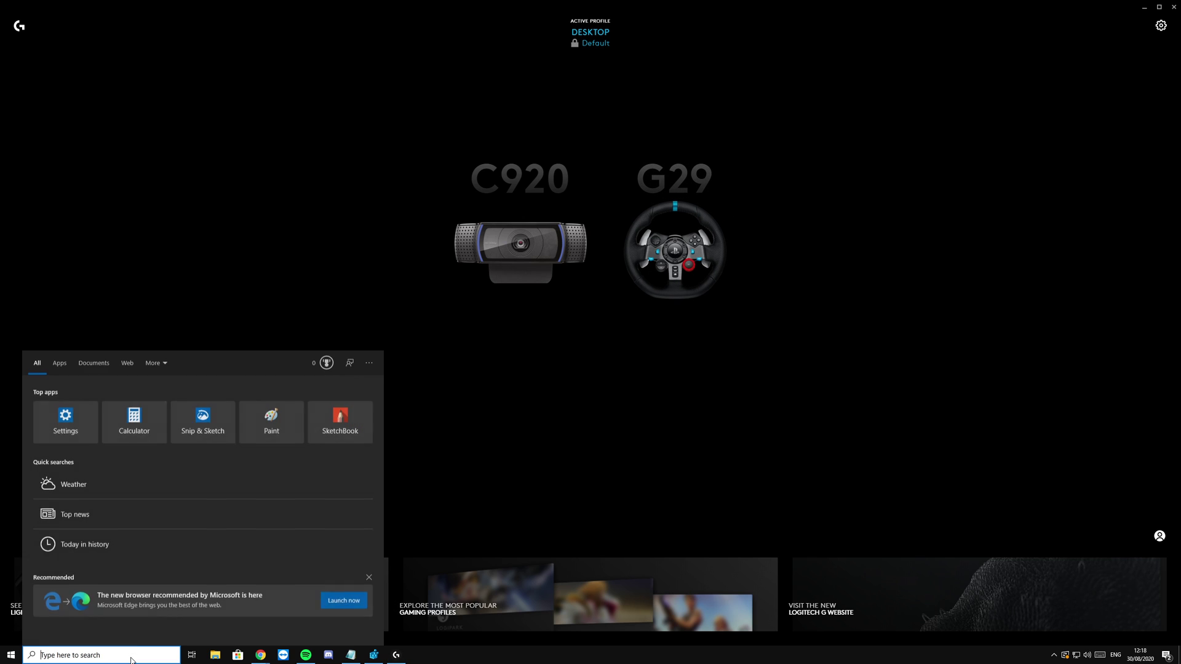
type("regesdit")
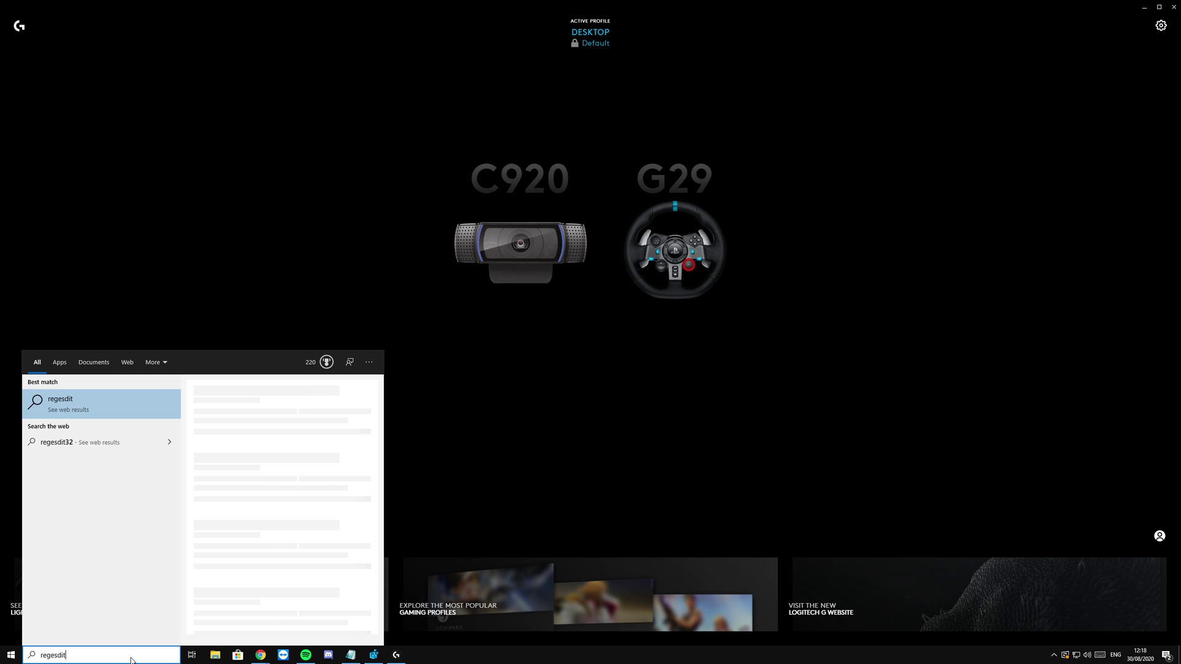
key("BackSpace")
key("BackSpace")
key("BackSpace")
right_click(64, 404)
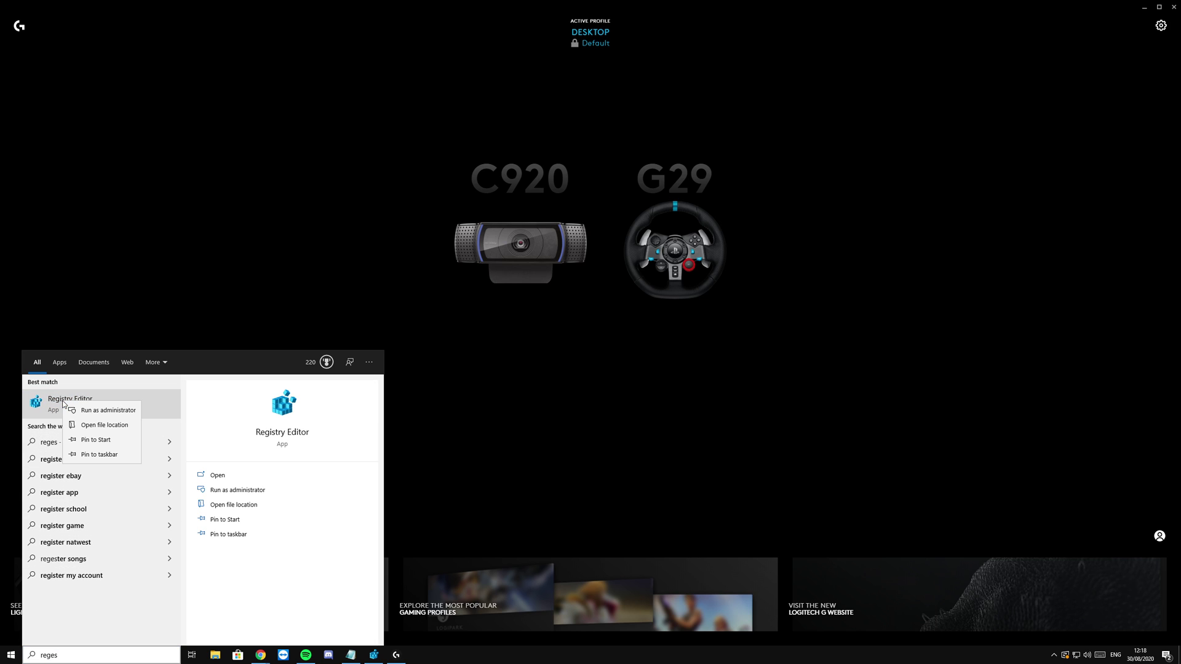
key("Escape")
key("BackSpace")
type("dit")
key("Return")
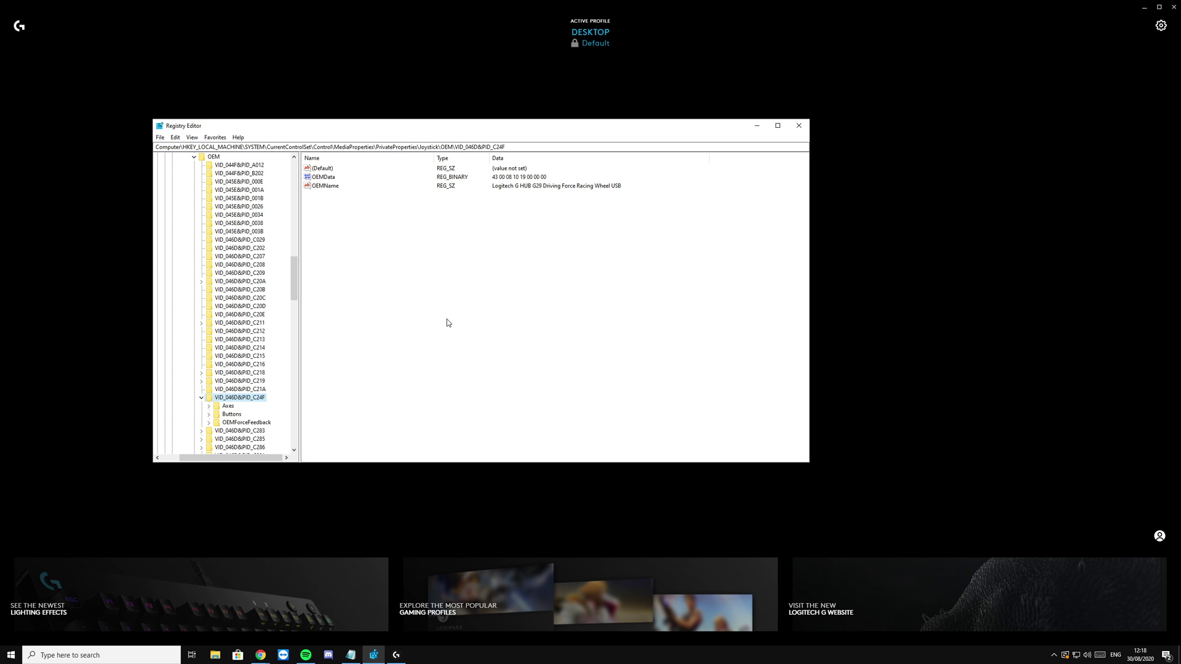
left_click(158, 147)
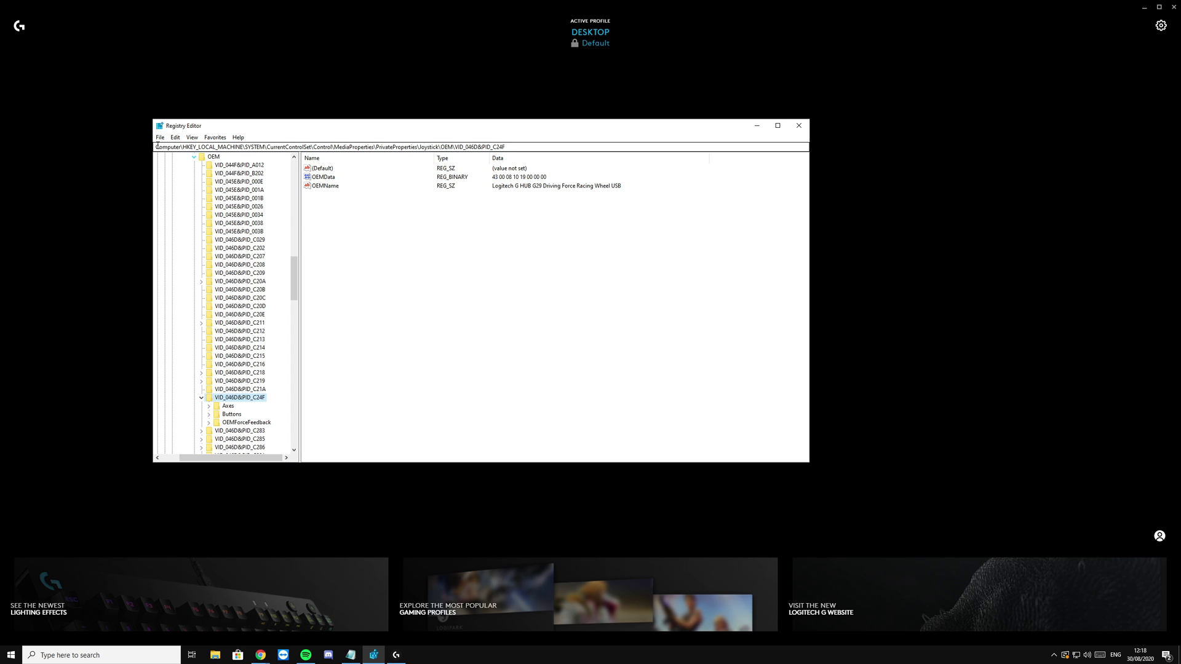
left_click_drag(157, 147, 592, 137)
left_click(245, 158)
left_click(269, 157)
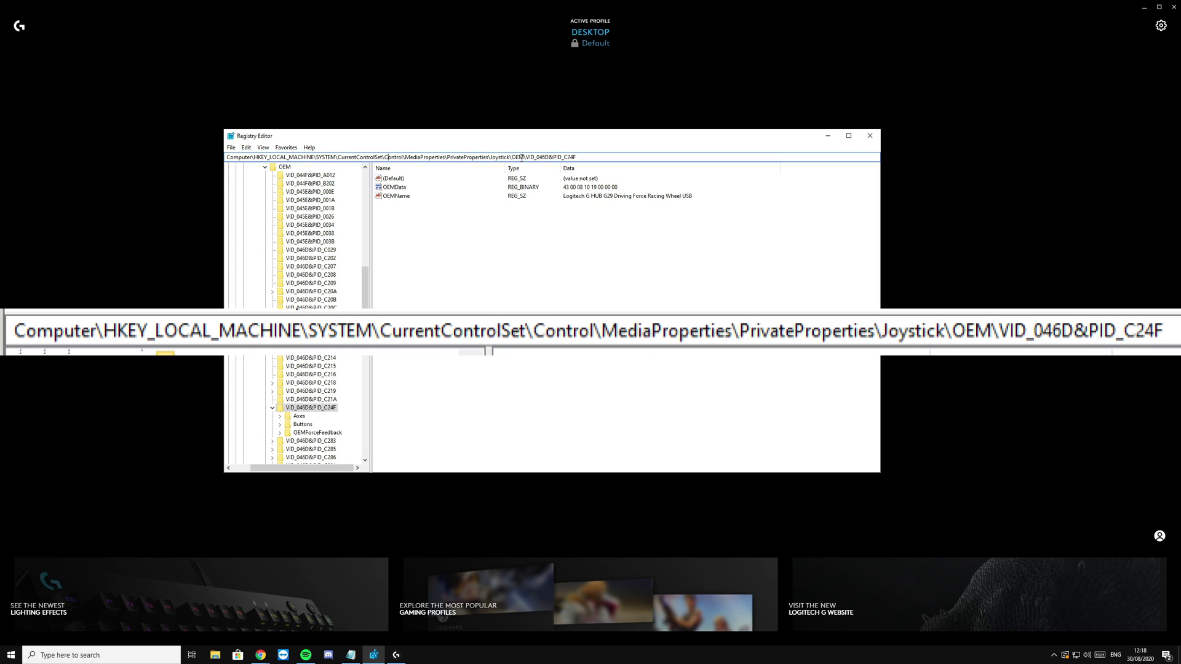
left_click_drag(525, 157, 576, 157)
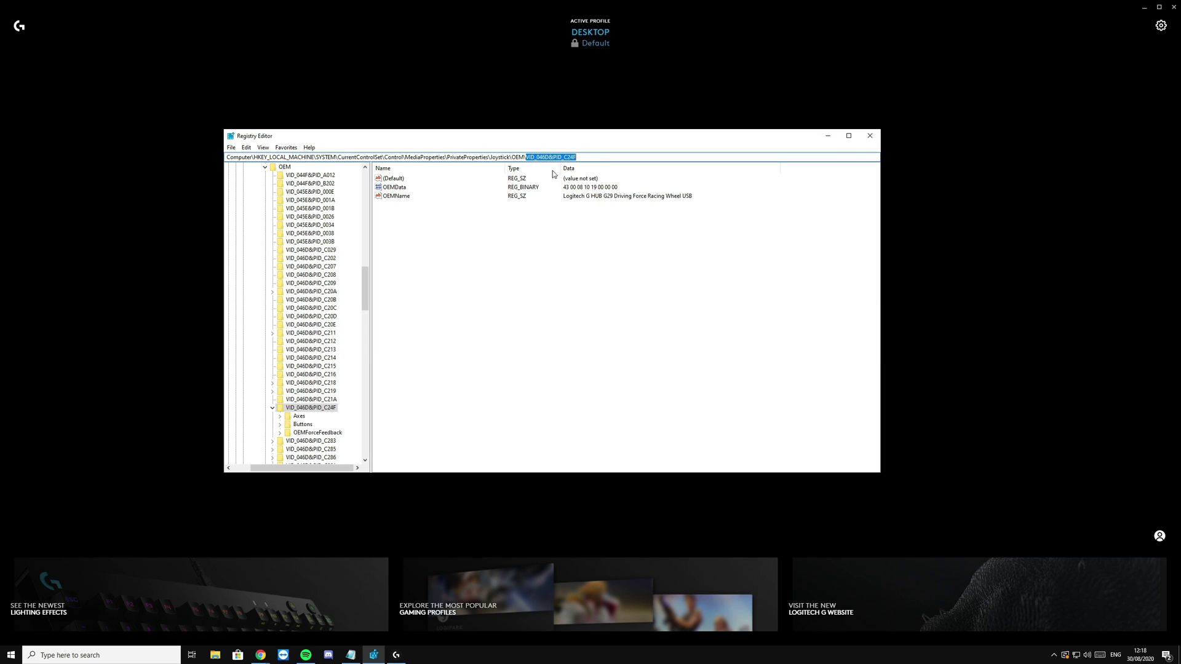
left_click(297, 407)
left_click(535, 263)
left_click_drag(546, 138, 561, 137)
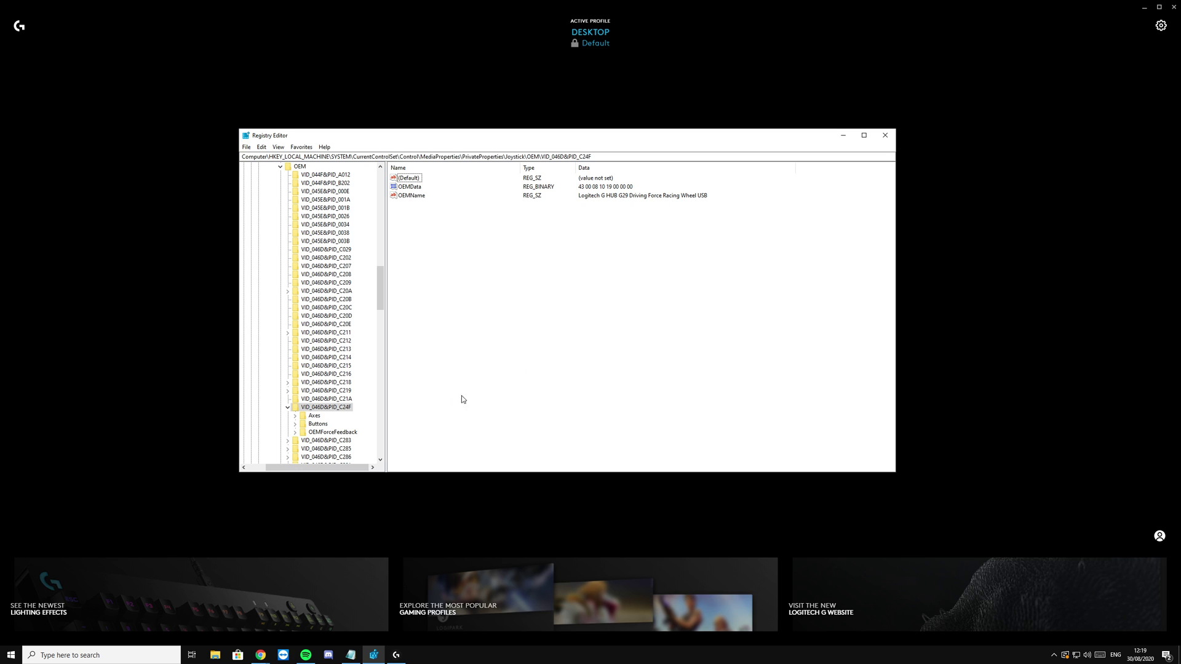
Bring Notepad forward and arrange it beside Registry Editor
left_click(355, 659)
left_click_drag(506, 142, 382, 95)
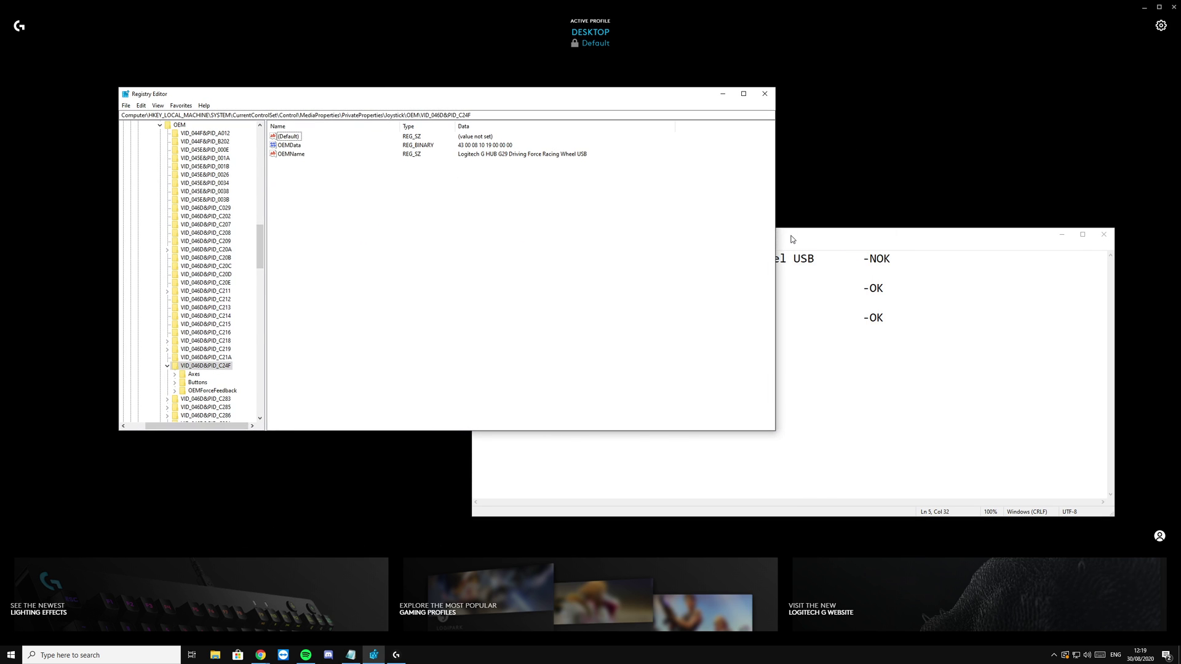
left_click_drag(791, 240, 826, 242)
Mark the non-working G HUB name and the working G29 line, then select 'Logitech G29 Driving Force Racing Wheel USB'
left_click_drag(508, 259, 929, 264)
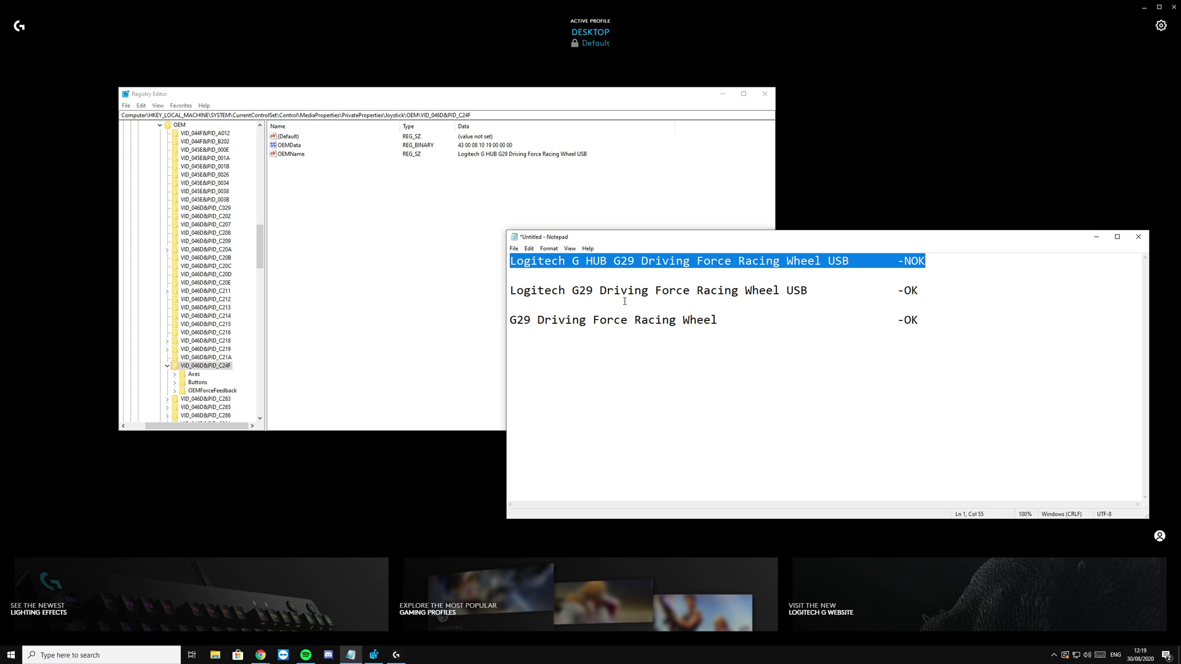
left_click_drag(510, 293, 928, 295)
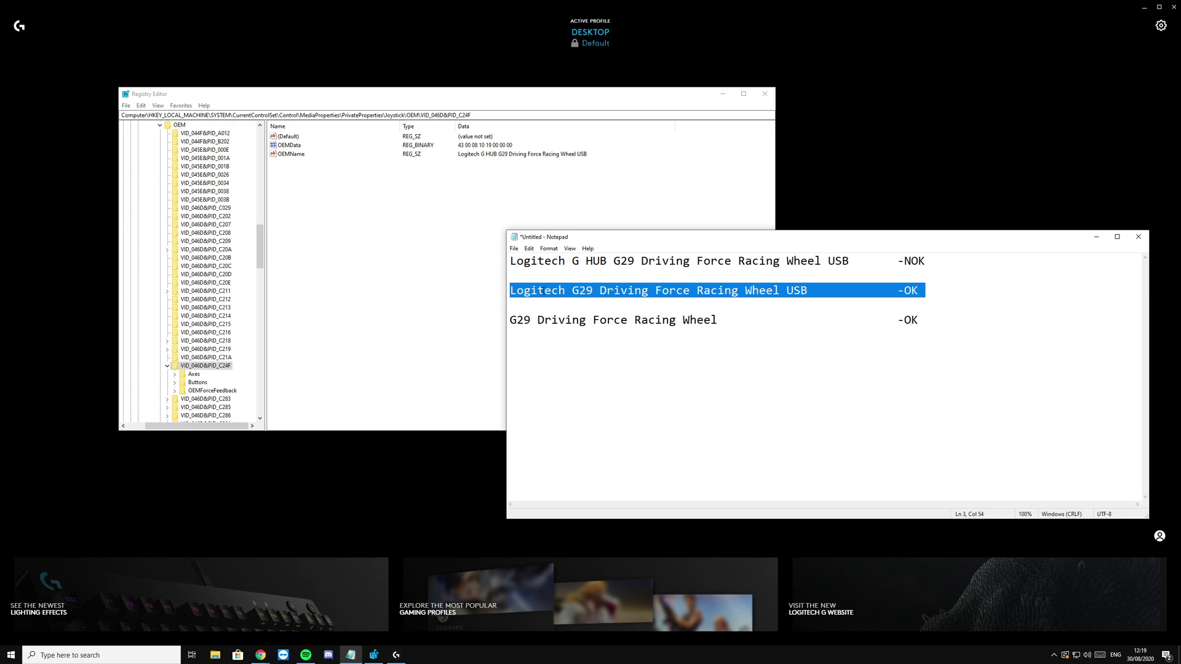
left_click_drag(511, 292, 808, 290)
right_click(808, 291)
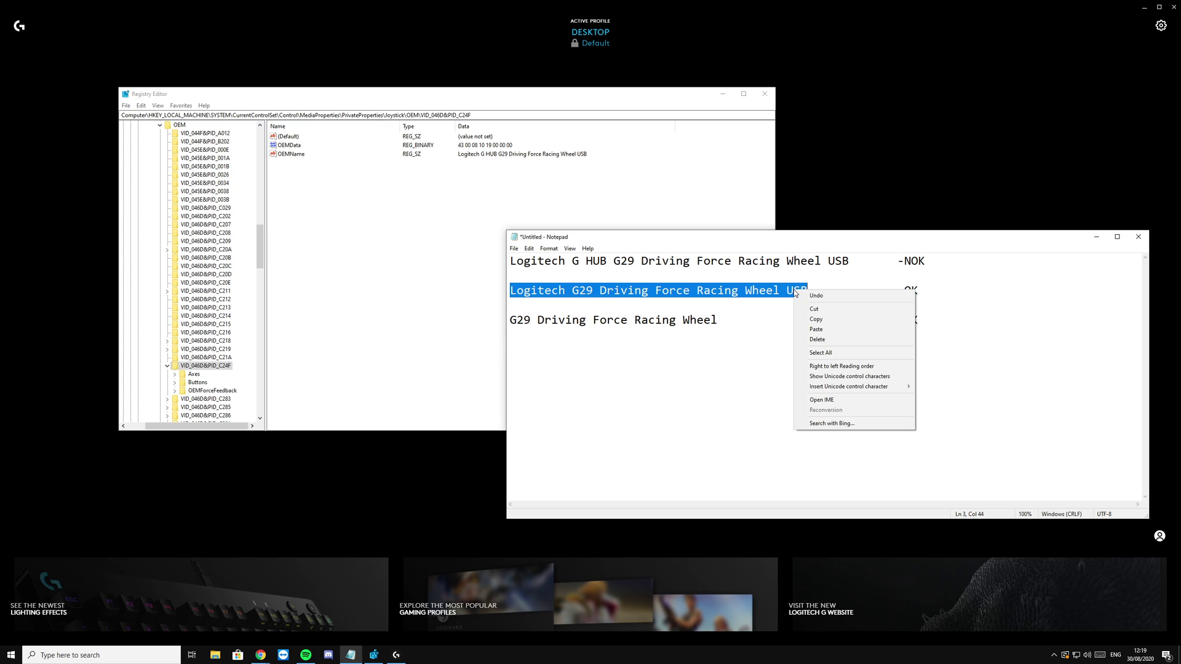
Copy the G29 name and paste it over the OEMName value data in Registry Editor, confirming with OK
left_click(818, 318)
left_click(499, 158)
double_click(289, 154)
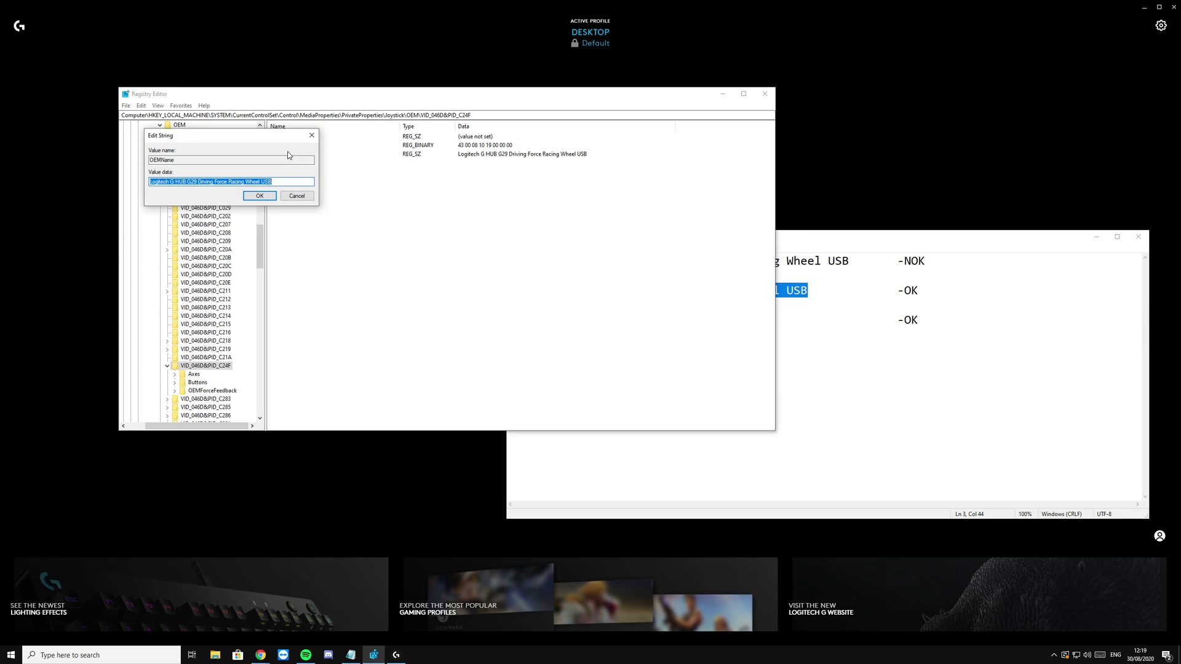
left_click(274, 183)
left_click_drag(274, 182, 50, 191)
key("ctrl+v")
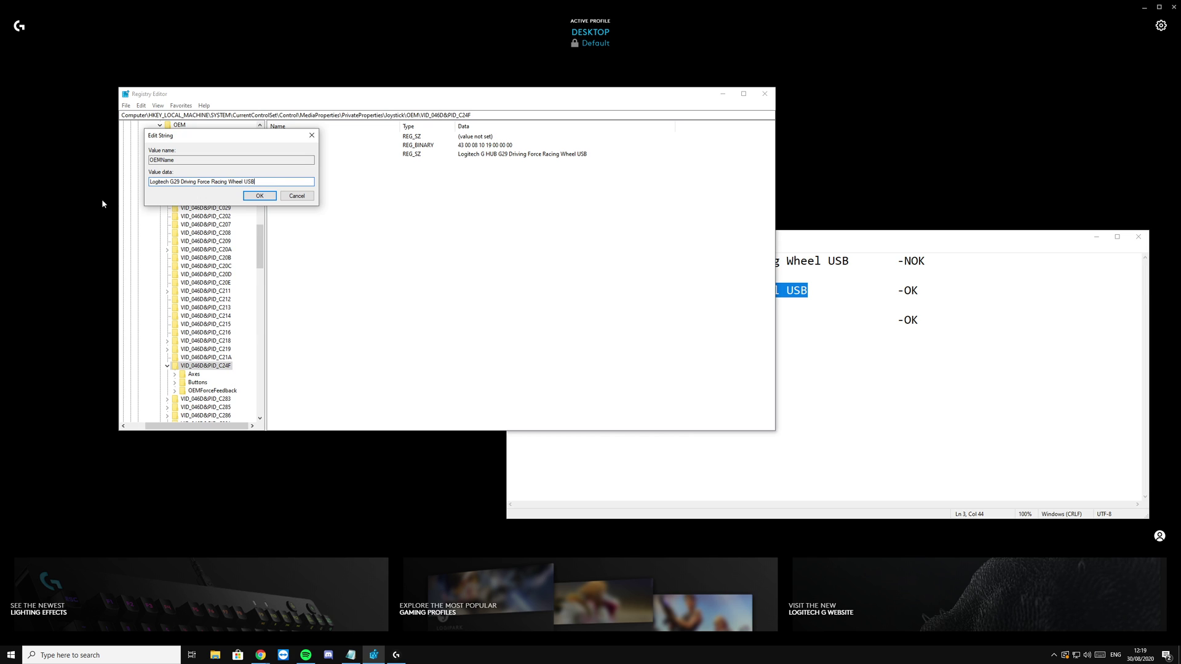
left_click(259, 196)
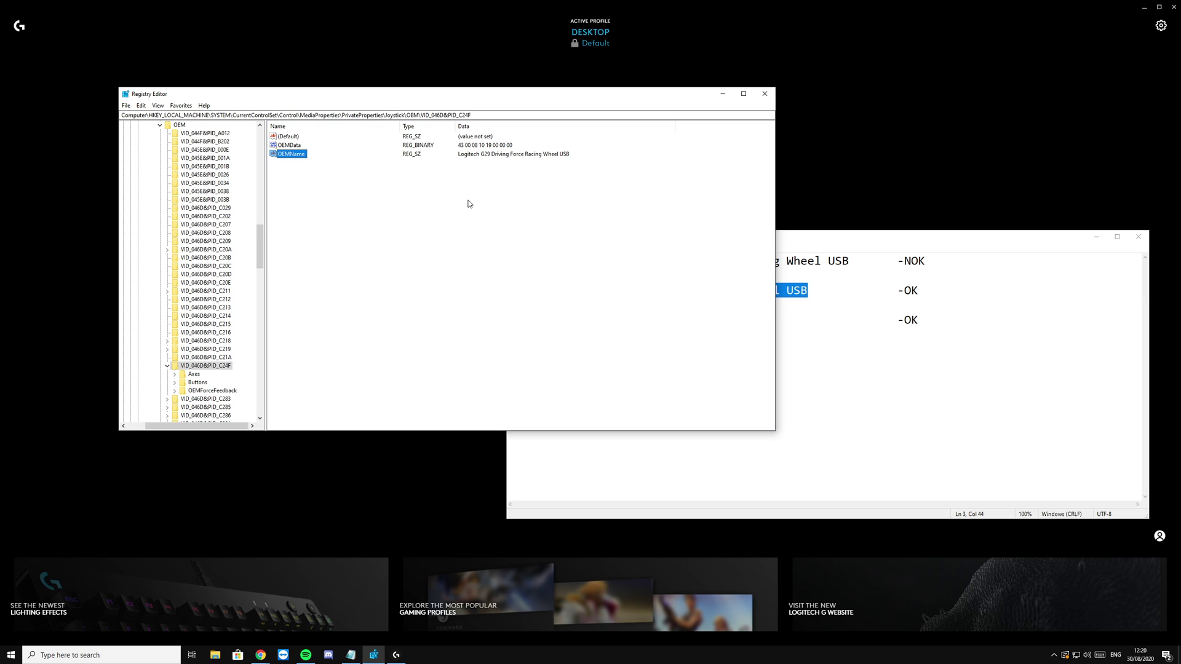
Minimize Registry Editor and Notepad, then open the G29 wheel's steering settings page in G HUB
left_click(723, 93)
left_click(1096, 237)
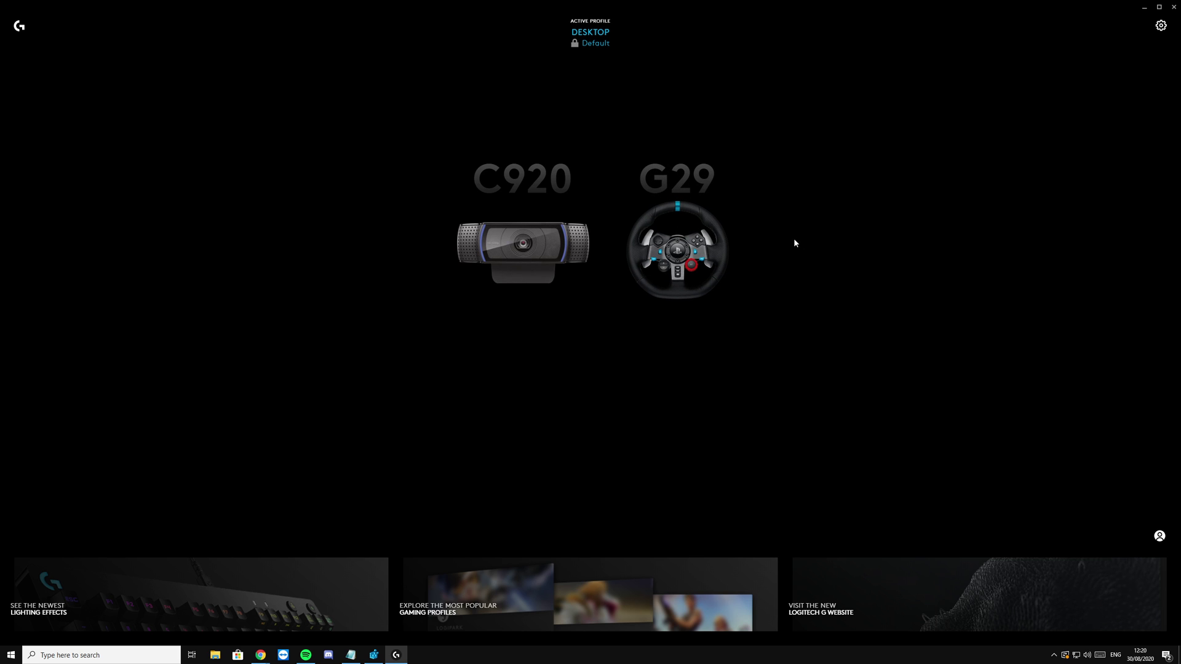
left_click(682, 252)
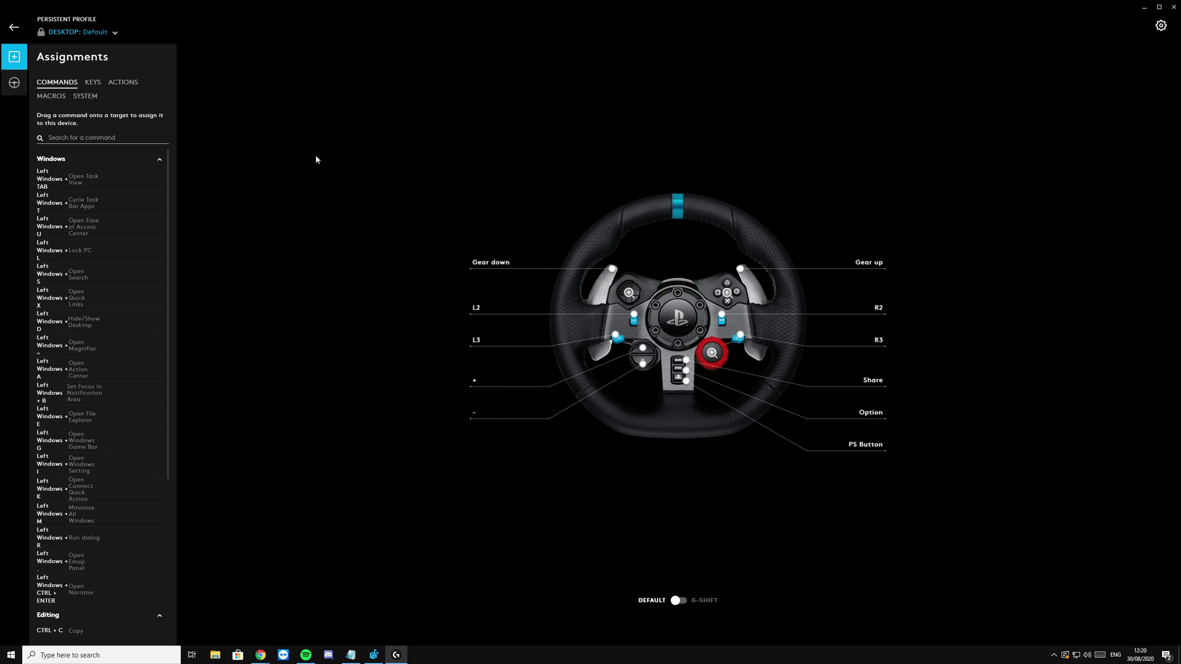
left_click(14, 82)
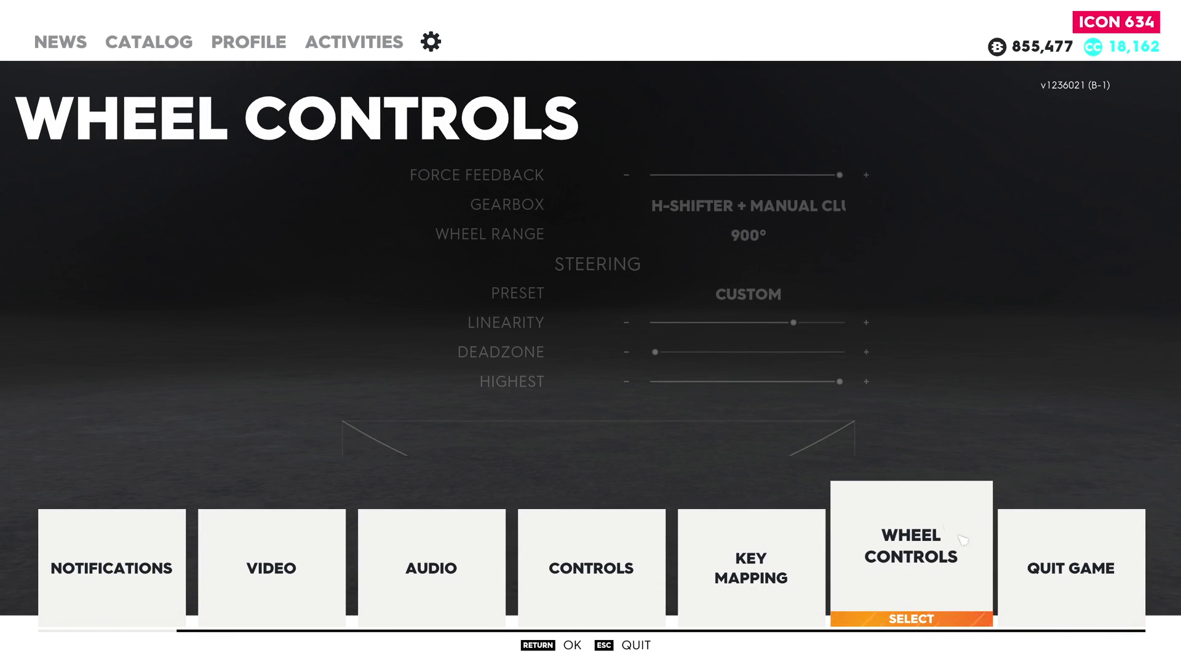
Open Wheel Controls in The Crew 2 and browse the throttle, brakes and steering Deadzone settings
left_click(905, 560)
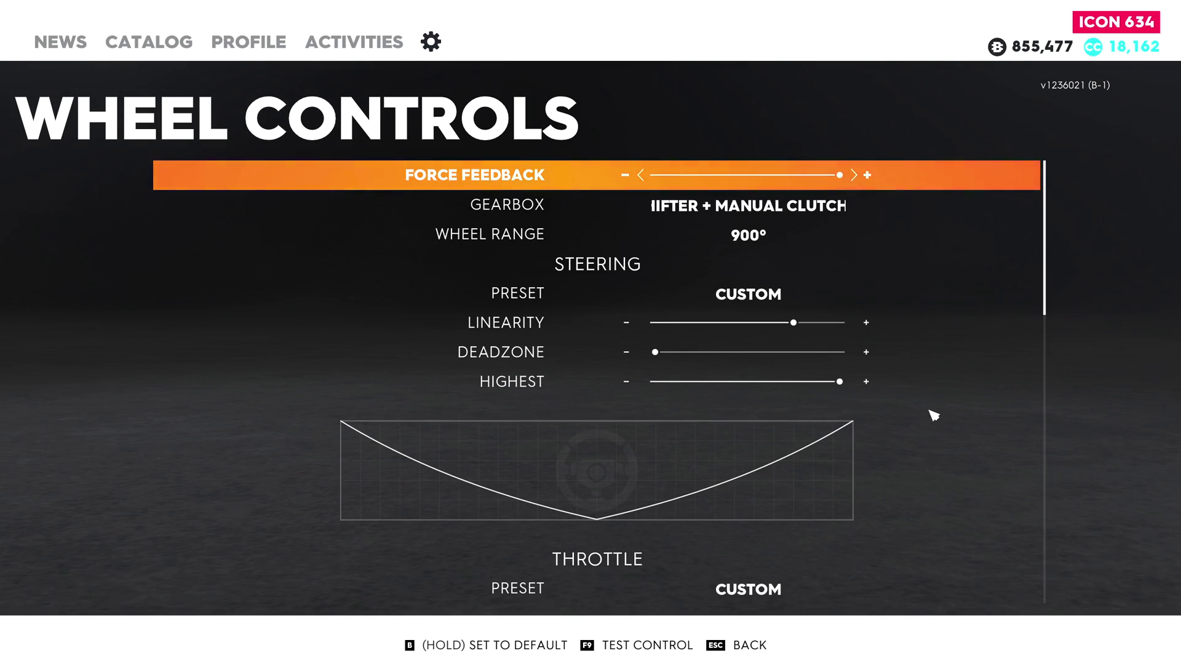
key("Down")
key("Down")
key("Down")
key("Down")
key("Down")
key("Down")
key("Down")
key("Down")
key("Down")
key("Down")
key("Down")
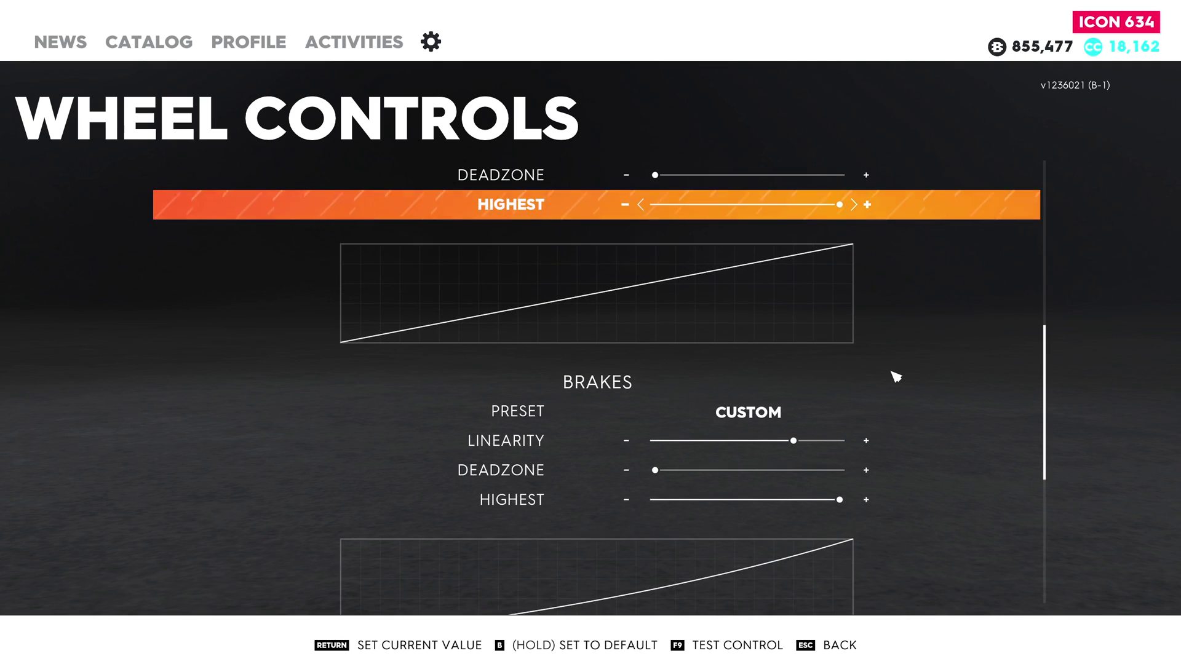
key("Up")
key("Up")
key("Up")
key("Up")
key("Up")
key("Up")
key("Up")
key("Up")
key("Up")
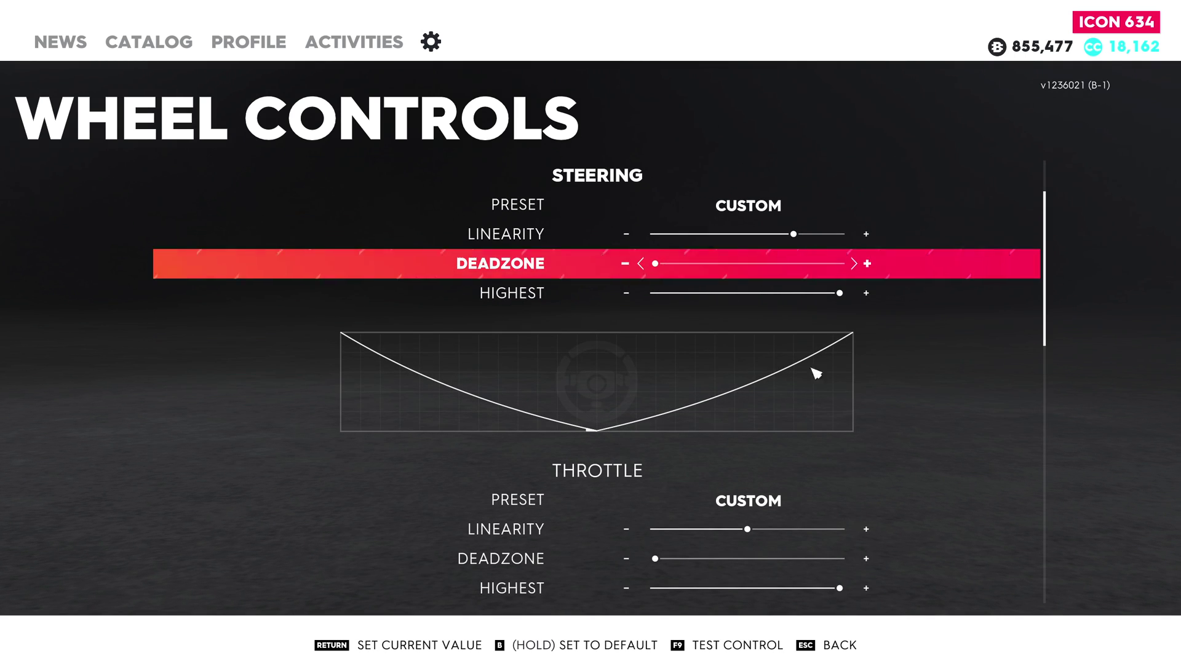